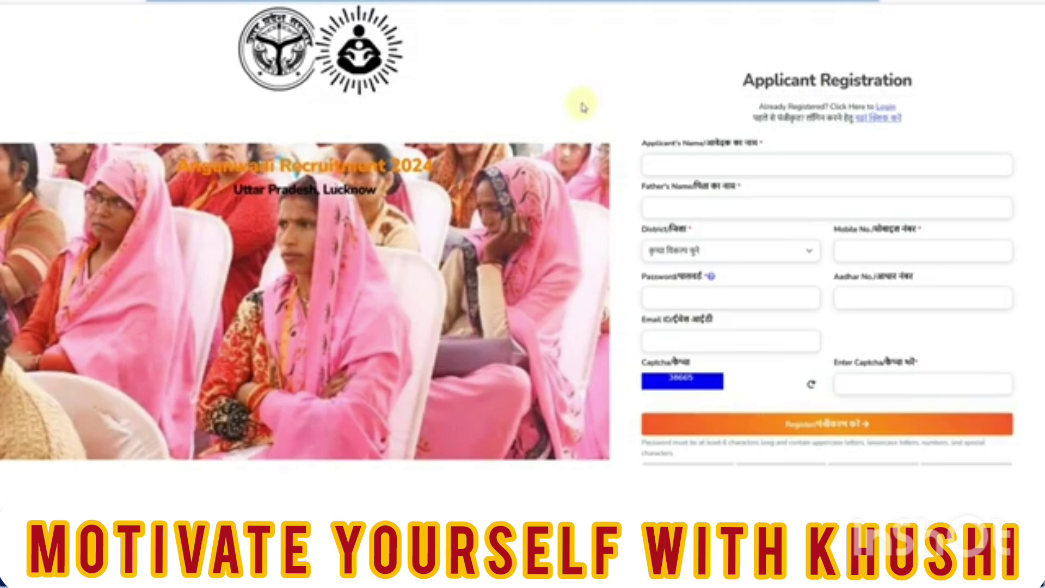
Enter the applicant's name and father's name, and select Varanasi as the district
left_click(669, 161)
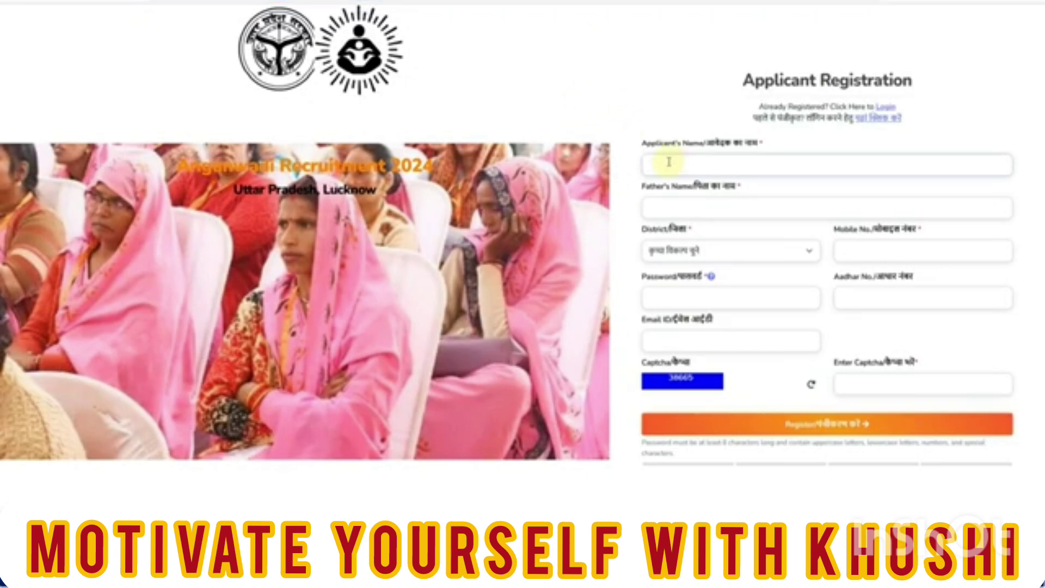
type("AA")
type("KANSHA")
type("RA")
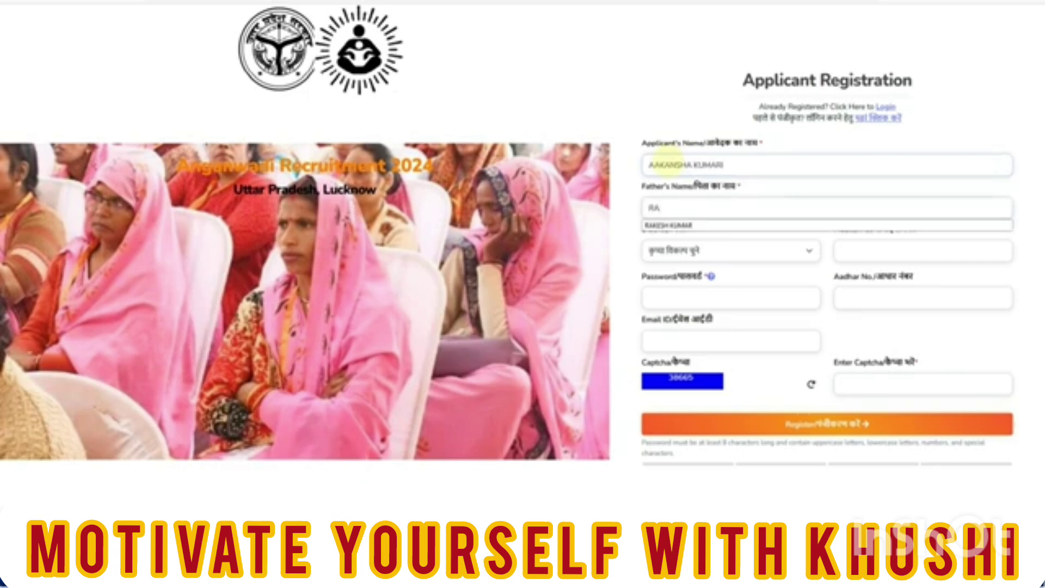
left_click(674, 226)
left_click(708, 254)
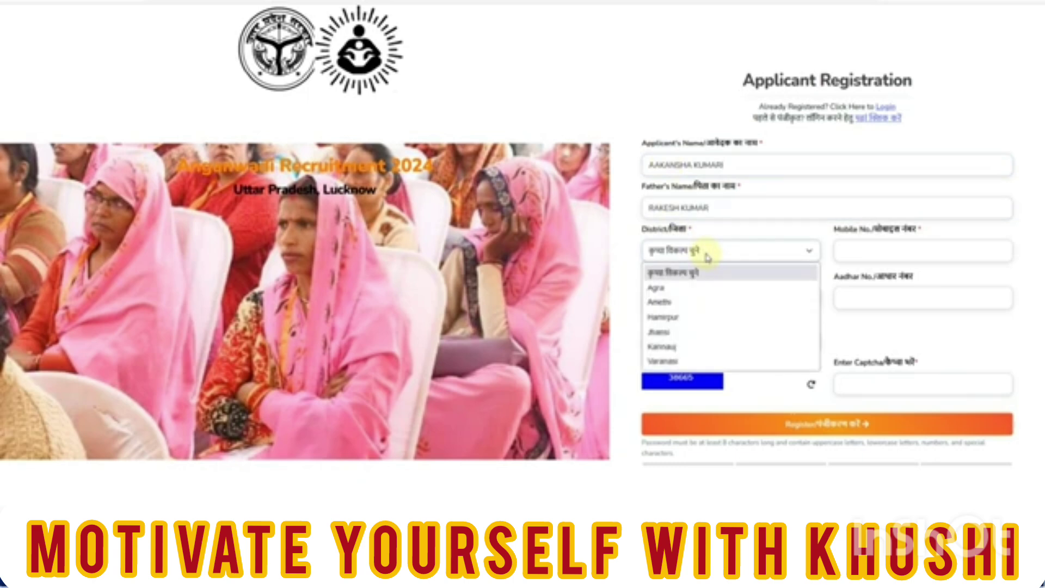
left_click(669, 361)
left_click(792, 251)
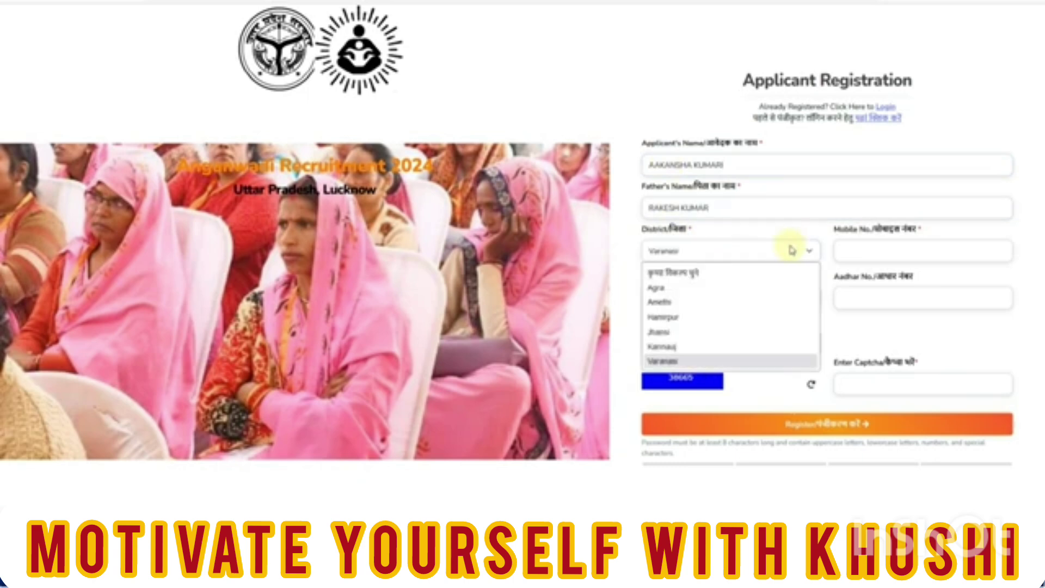
left_click(792, 250)
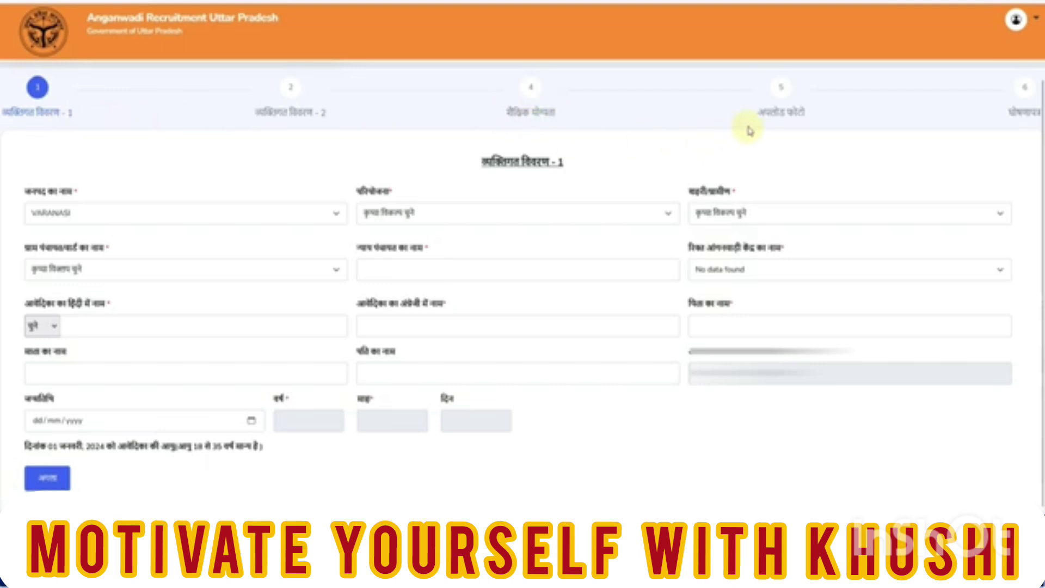
Set the project to HARAHUA and the area type to urban (शहरी)
left_click(403, 227)
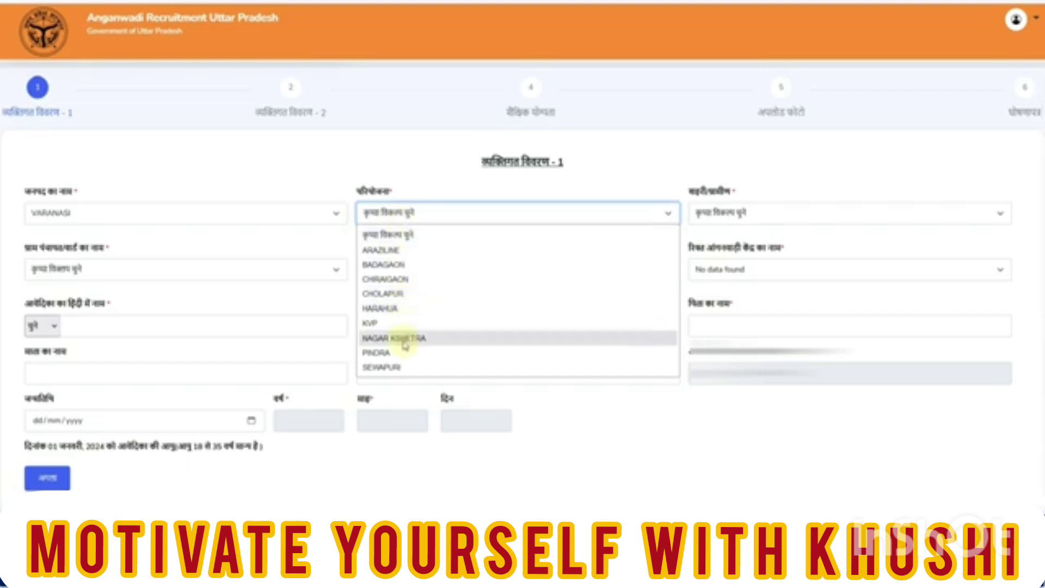
left_click(397, 308)
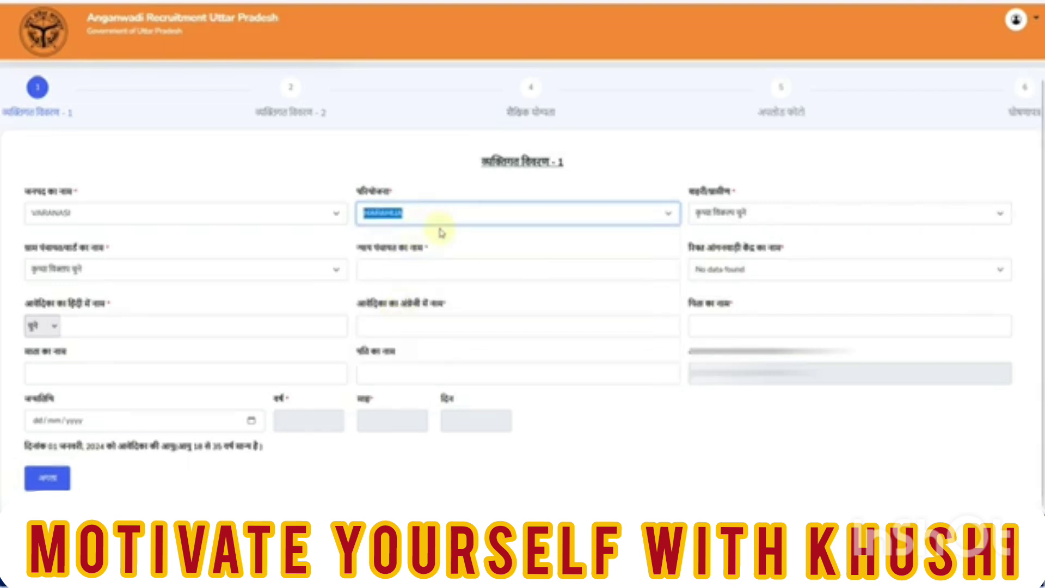
left_click(709, 219)
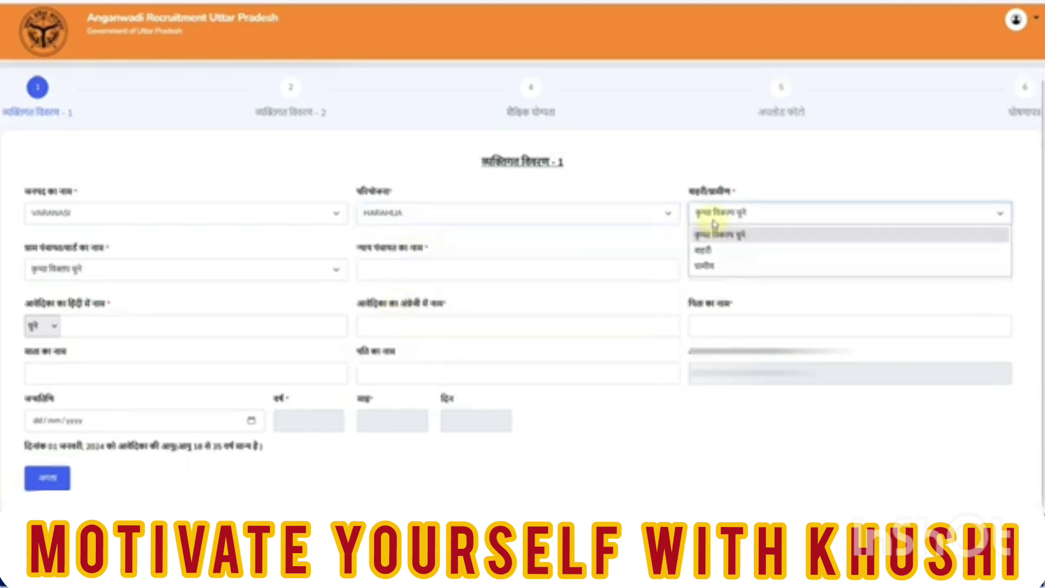
left_click(708, 250)
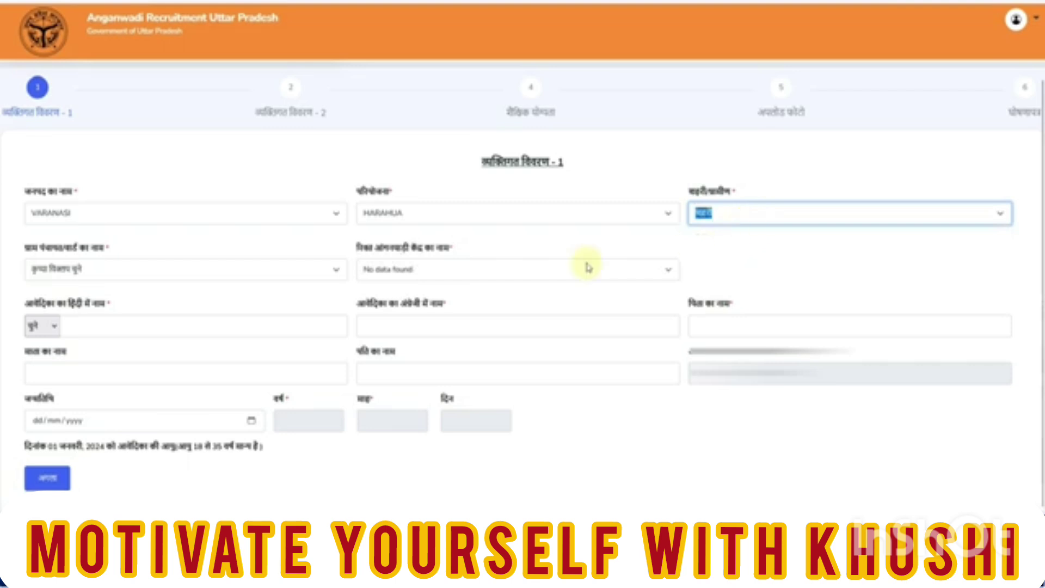
Select the applicant's ward and the CHHATARIPUR Anganwadi centre
left_click(139, 273)
left_click(124, 305)
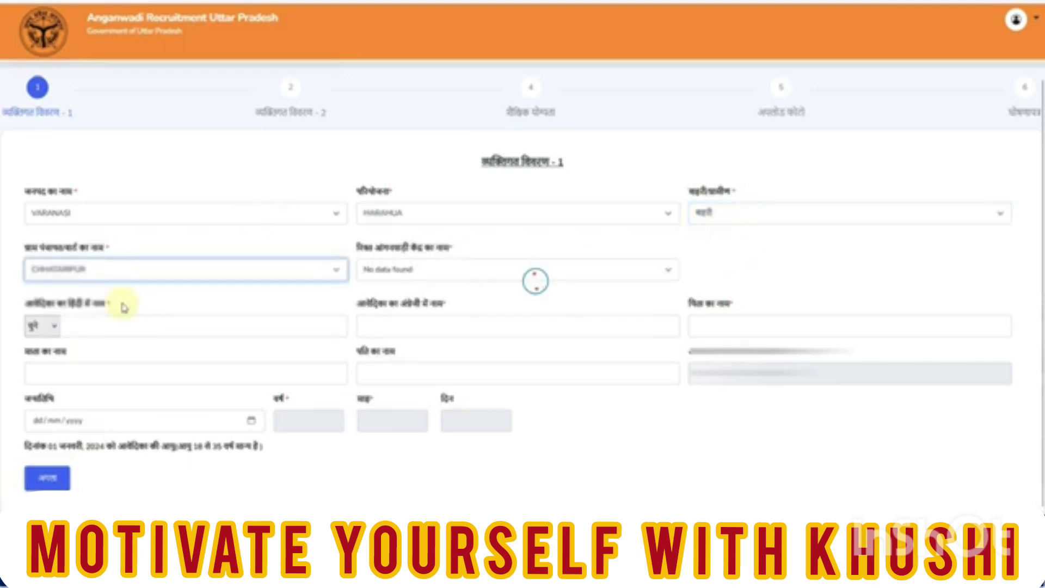
left_click(395, 276)
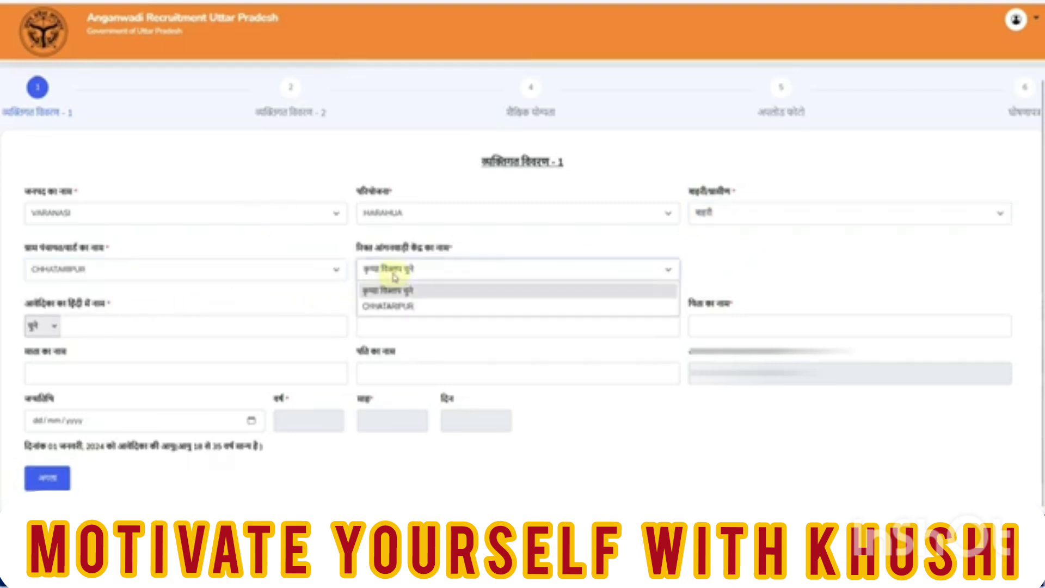
left_click(393, 306)
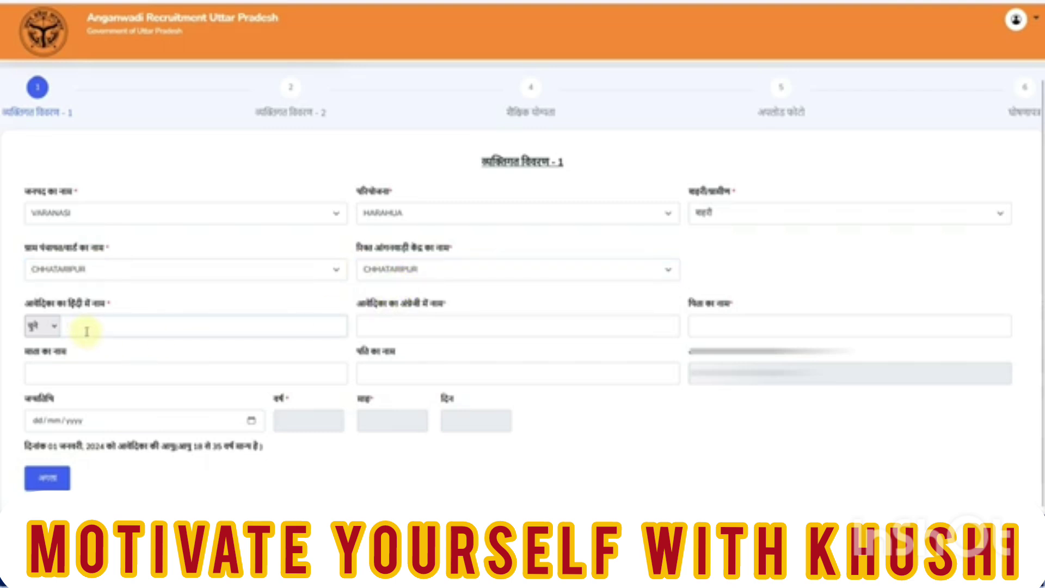
left_click(86, 331)
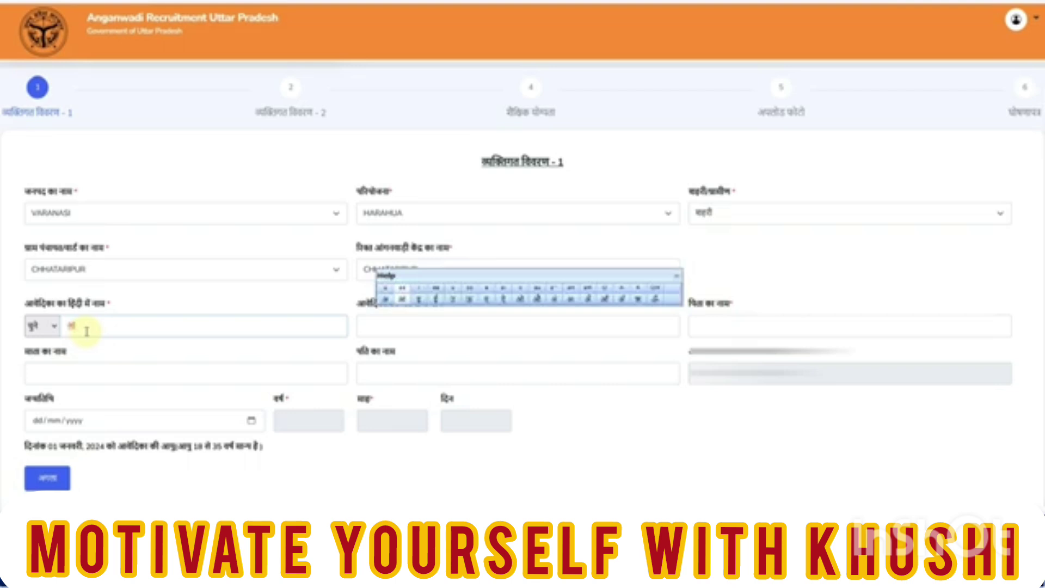
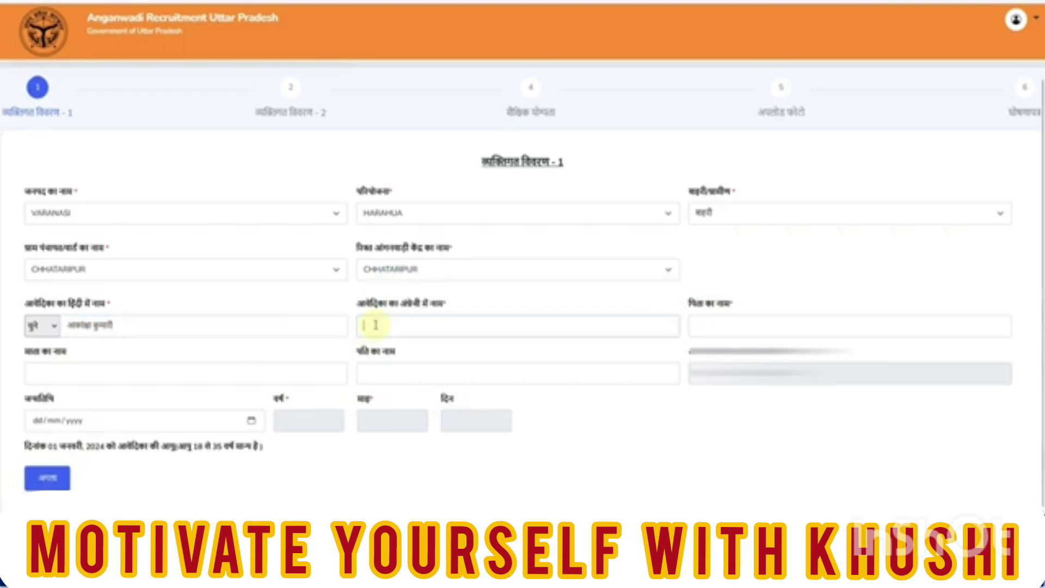
Enter the applicant's name in Hindi and English, plus the father's and mother's names
type("AAN")
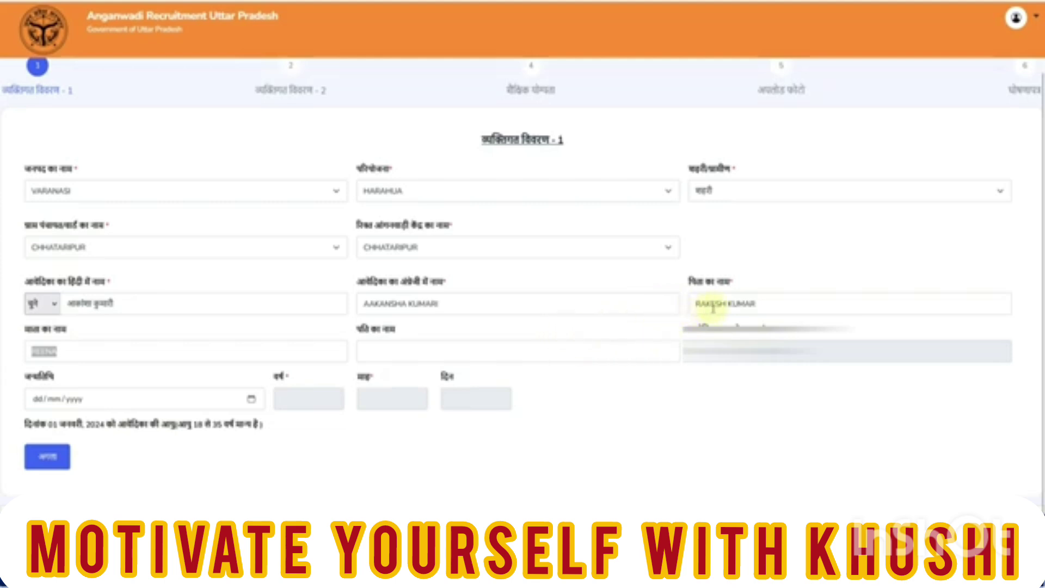
left_click(224, 352)
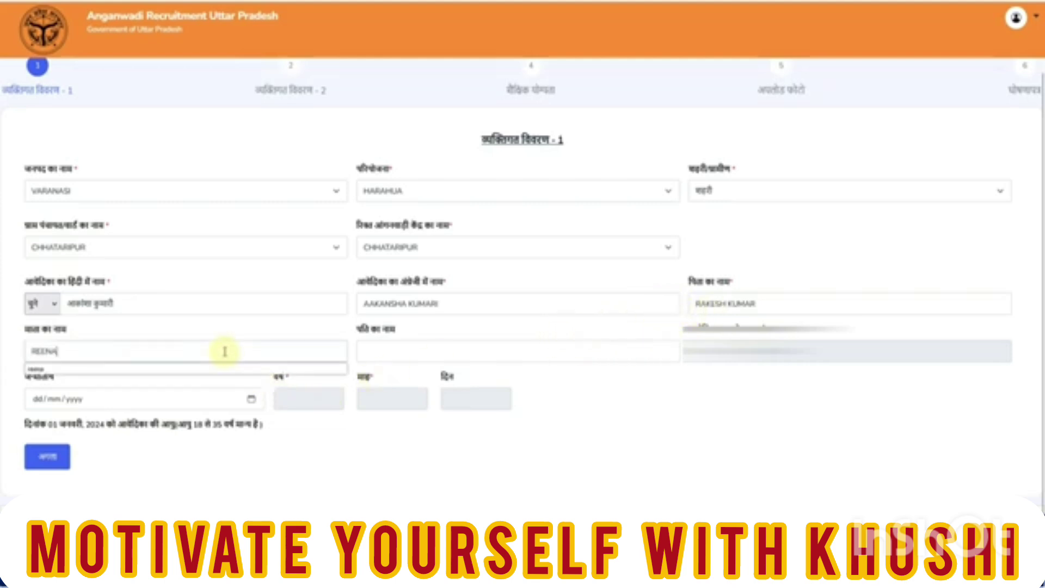
left_click(474, 415)
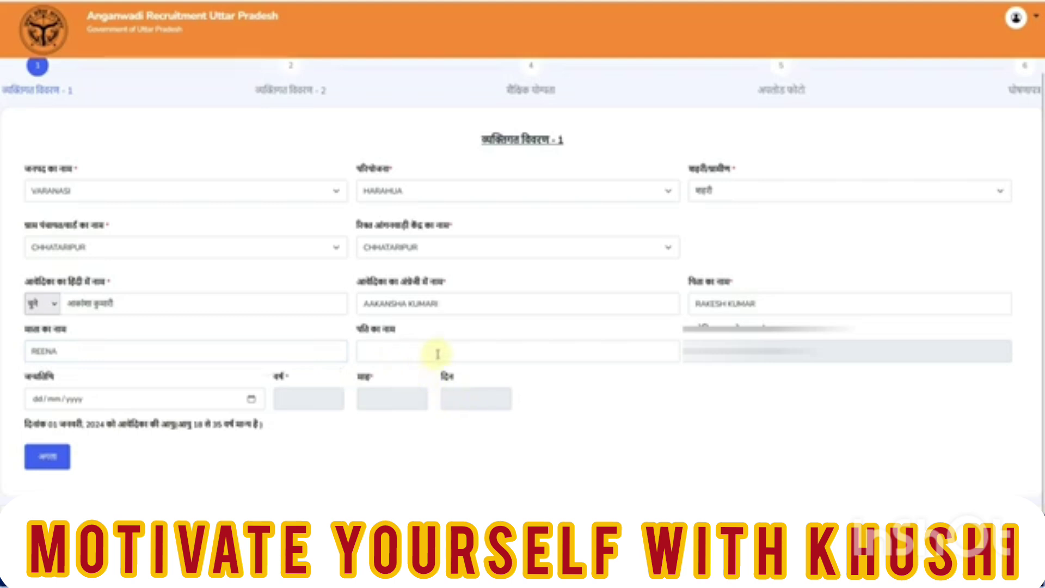
left_click(251, 402)
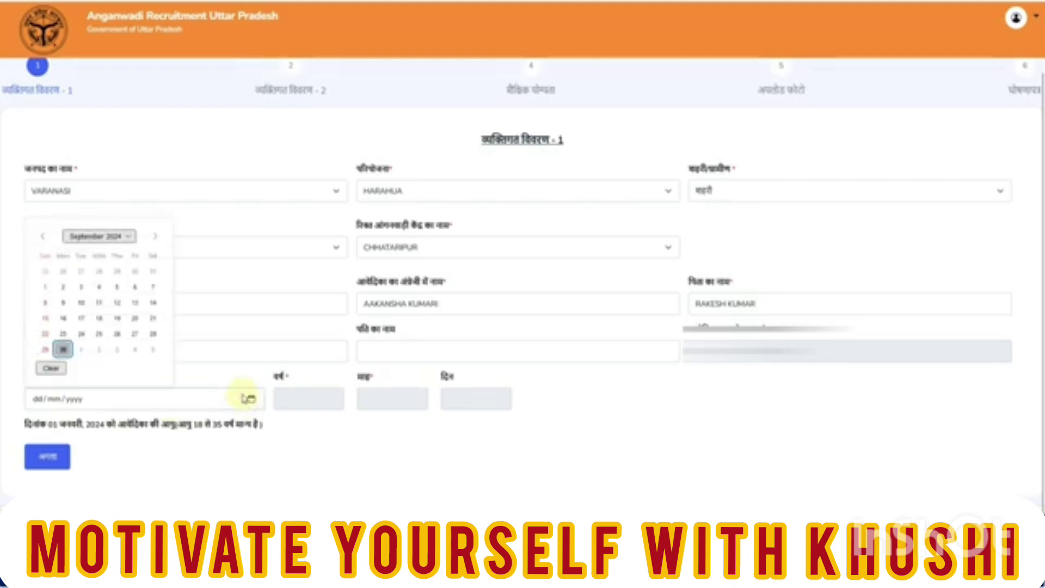
left_click(122, 237)
scroll(118, 262, "up", 10)
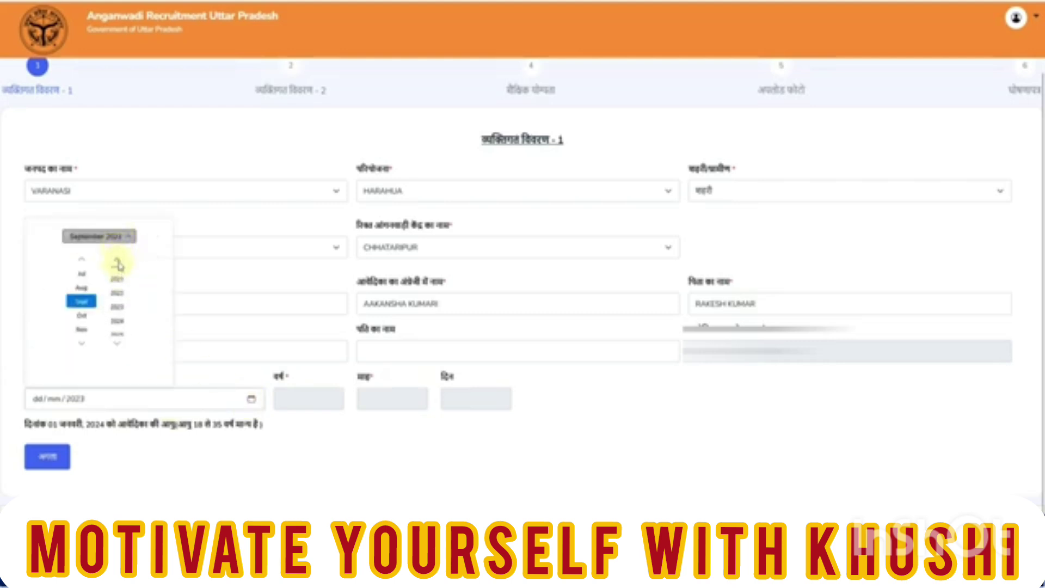
scroll(118, 265, "up", 8)
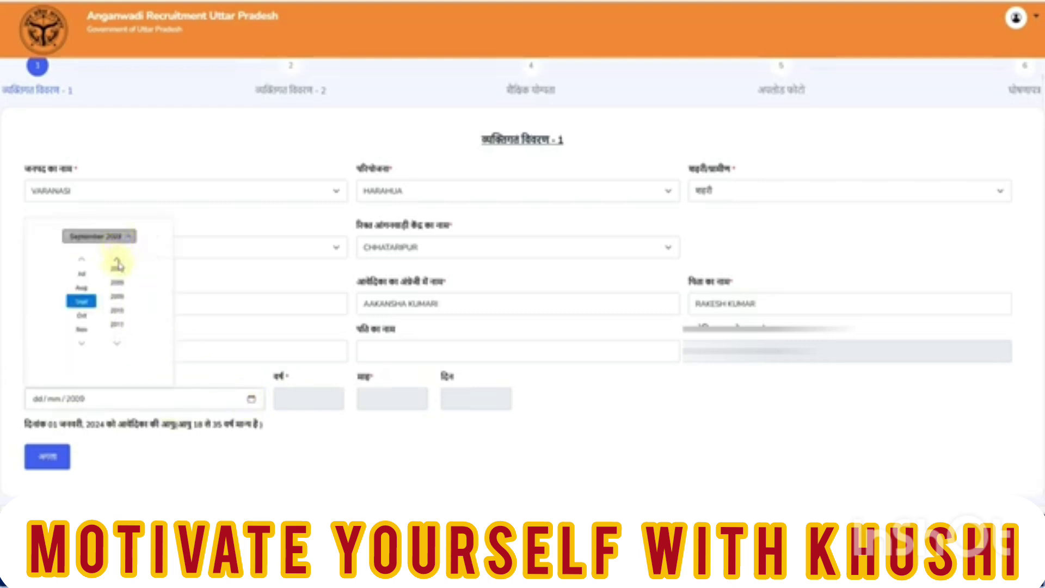
scroll(118, 265, "up", 6)
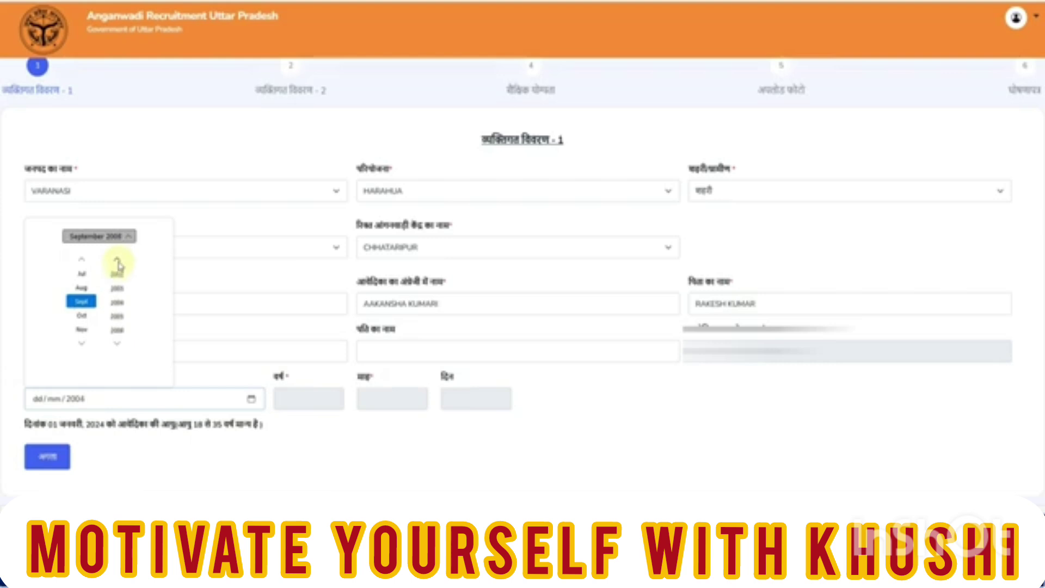
left_click(118, 293)
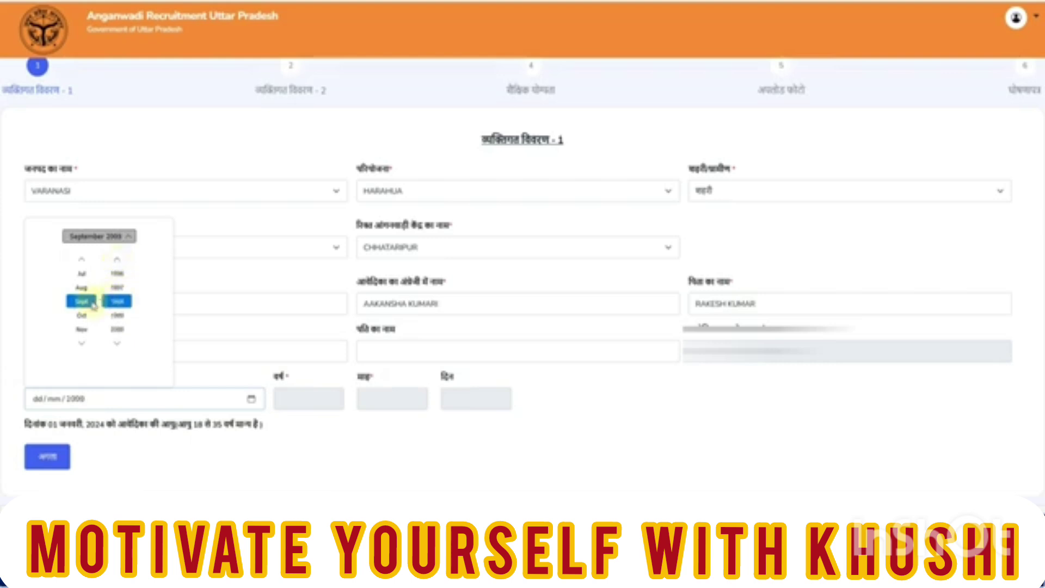
left_click(81, 287)
left_click(241, 423)
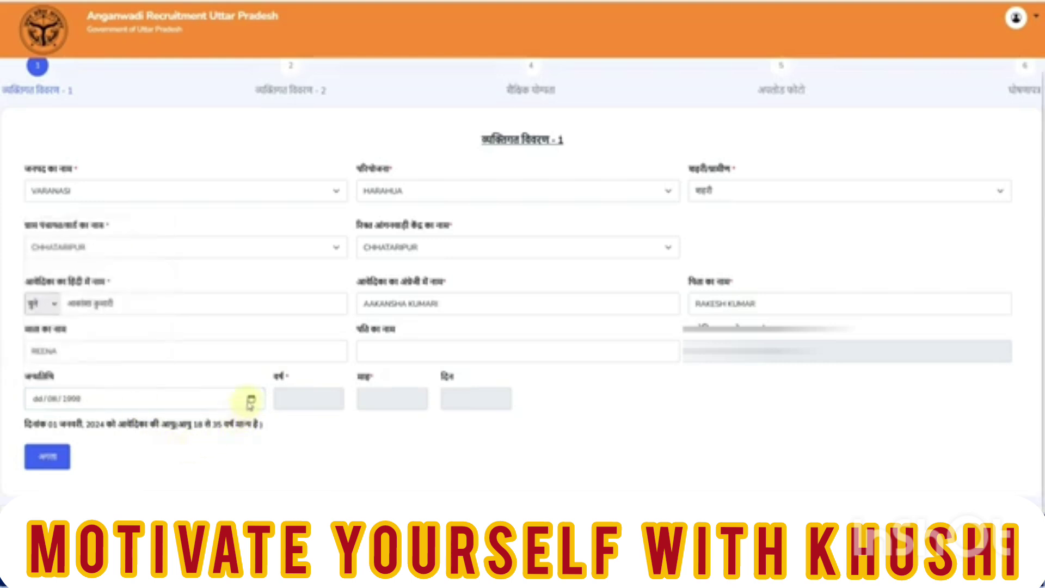
left_click(251, 398)
left_click(152, 331)
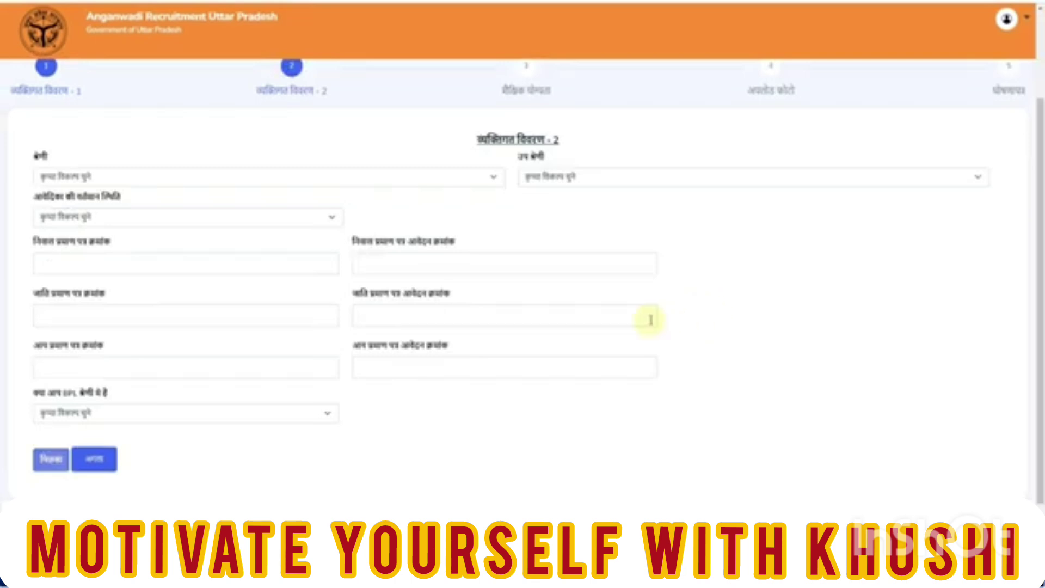
Set the category to सामान्य (अनारक्षित), leaving sub-category and current status unchanged
left_click(89, 177)
left_click(99, 216)
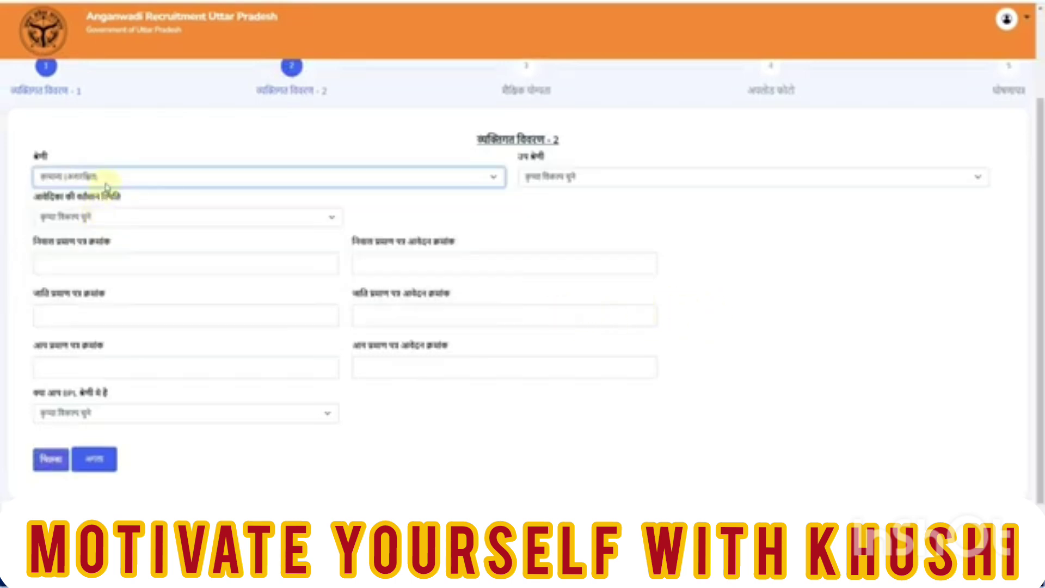
left_click(103, 175)
left_click(98, 228)
left_click(103, 175)
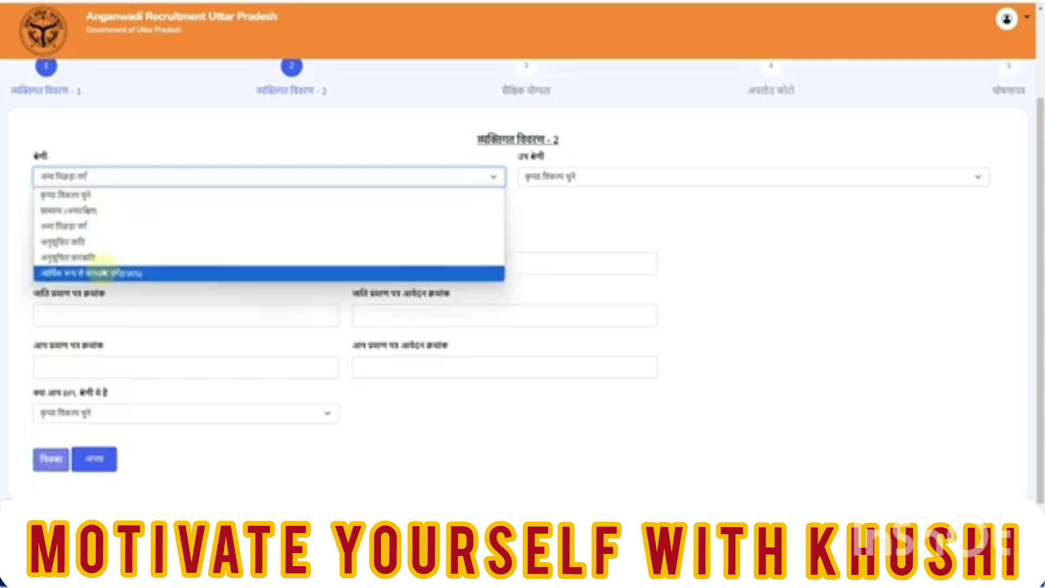
left_click(103, 216)
left_click(559, 180)
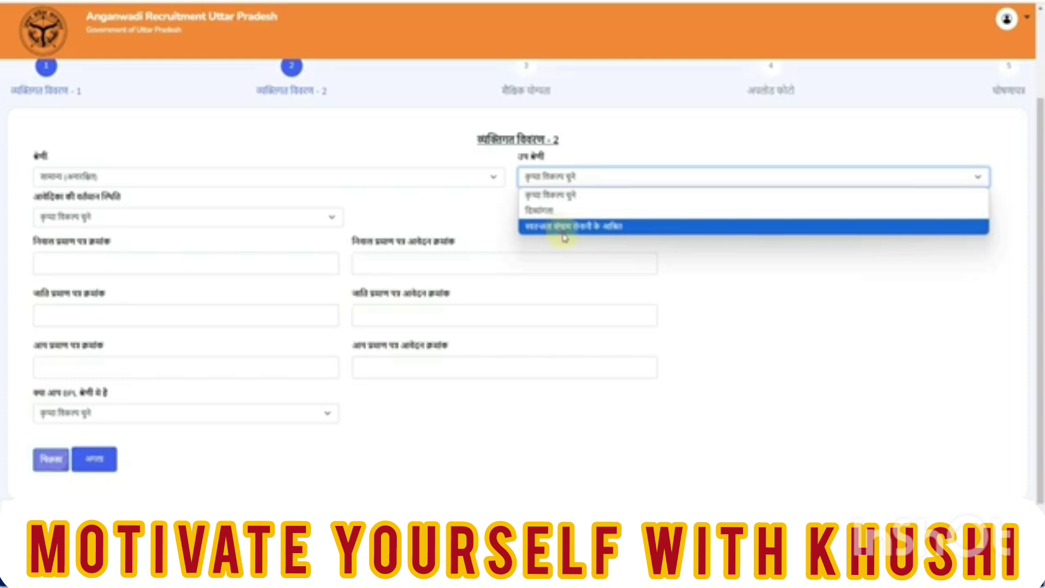
left_click(158, 217)
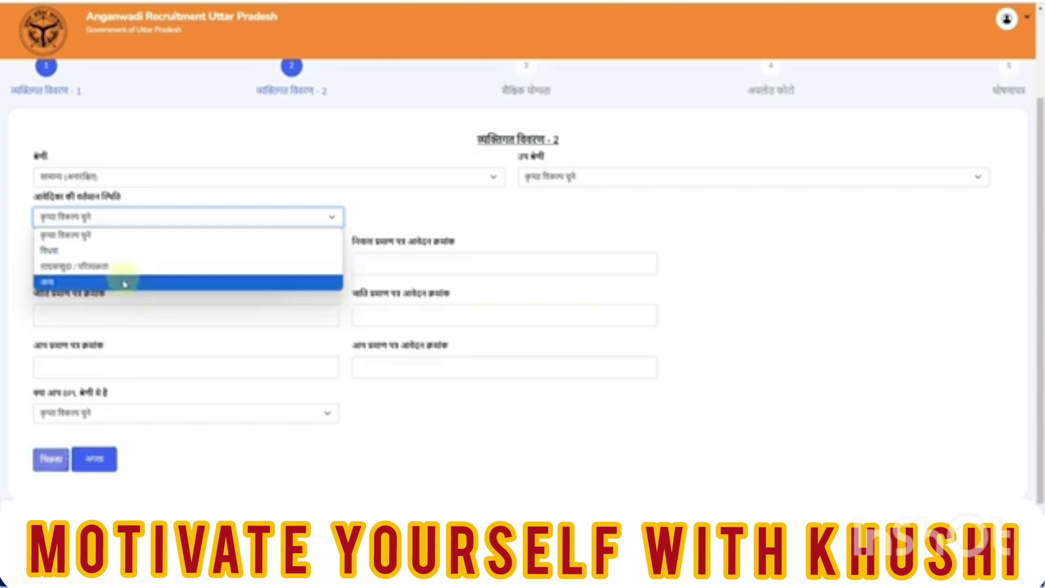
left_click(444, 221)
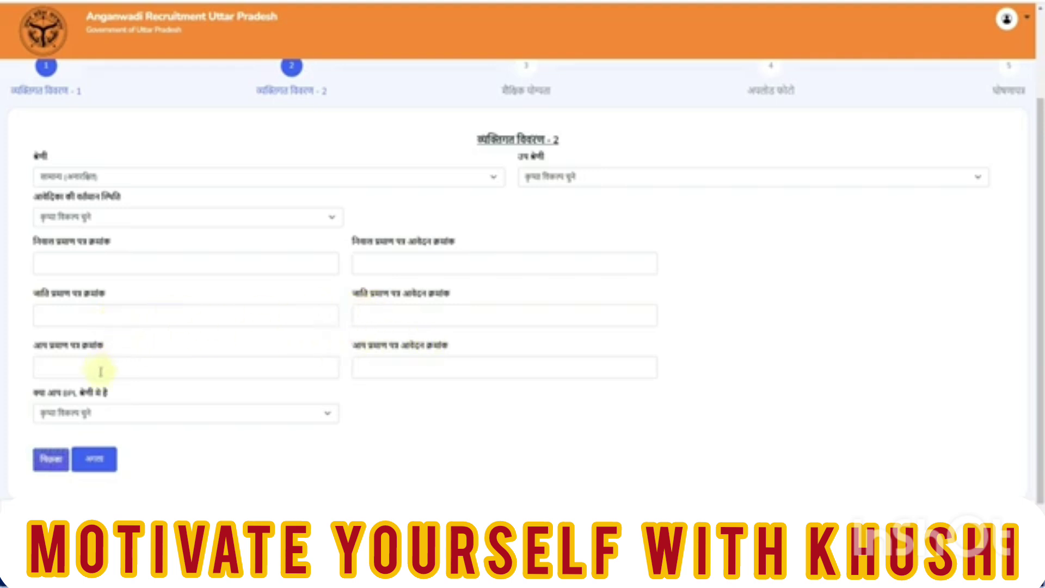
Answer नहीं to the BPL question and save to reach the education step
left_click(153, 419)
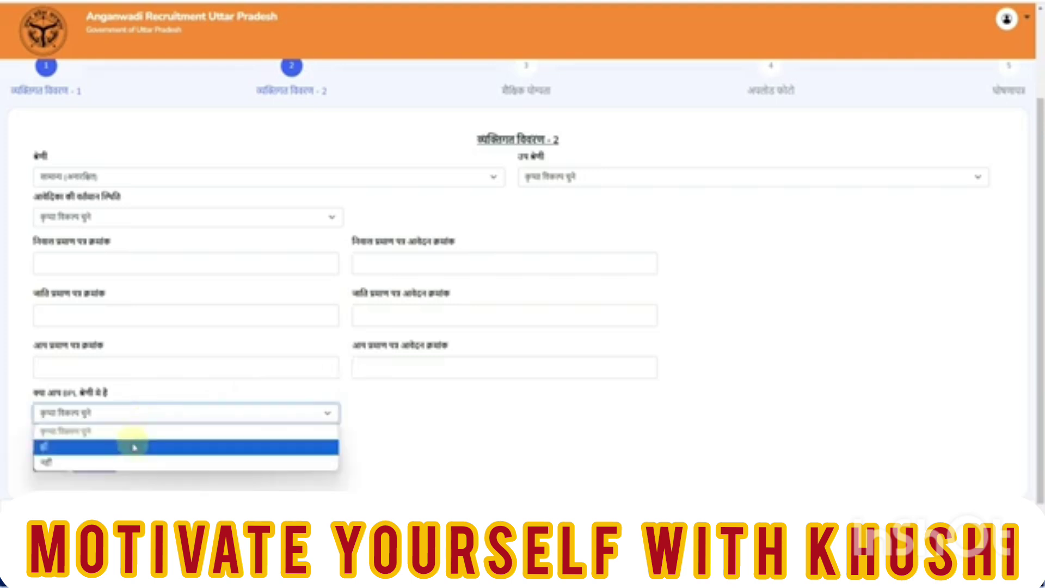
left_click(133, 462)
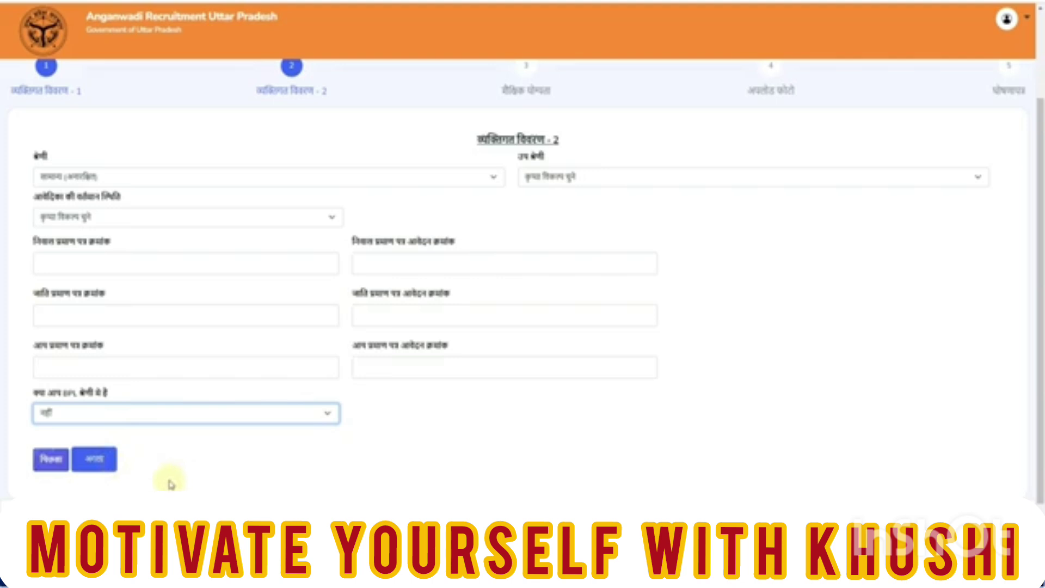
left_click(95, 462)
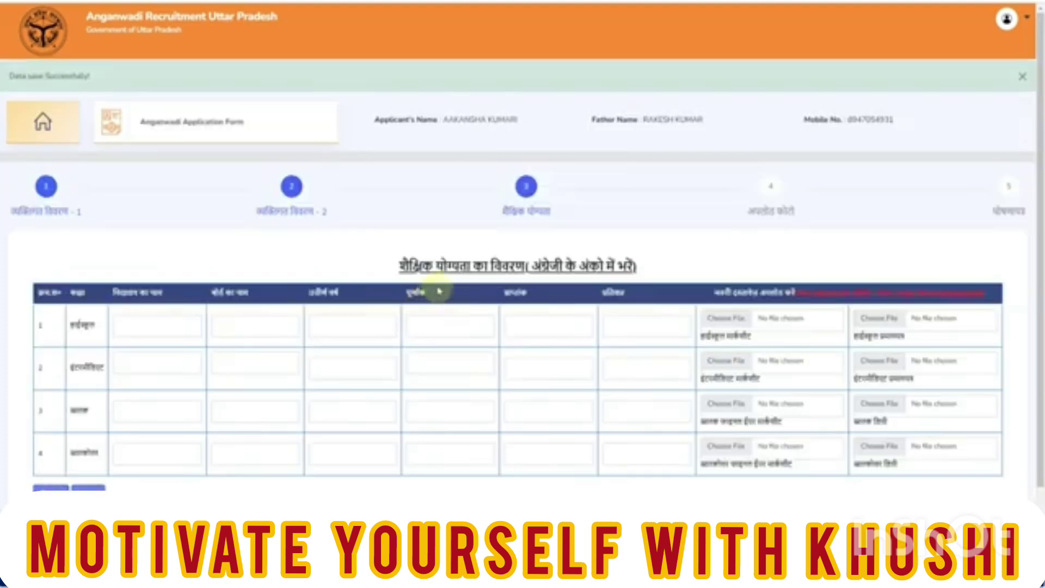
Fill the high school row with the school name, UP BOARD, year 2008 and total marks 600
scroll(439, 292, "down", 1)
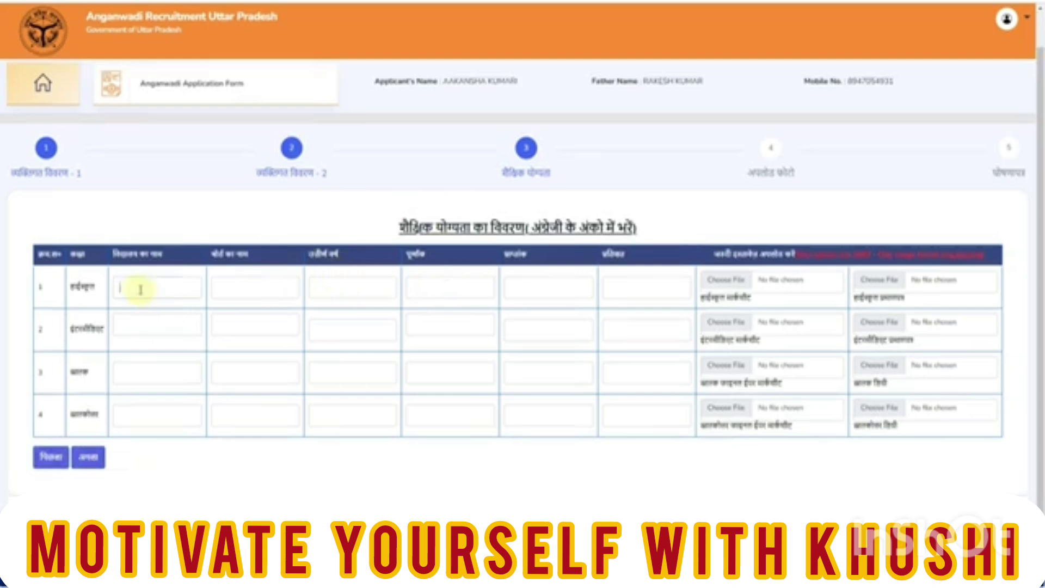
type("ा")
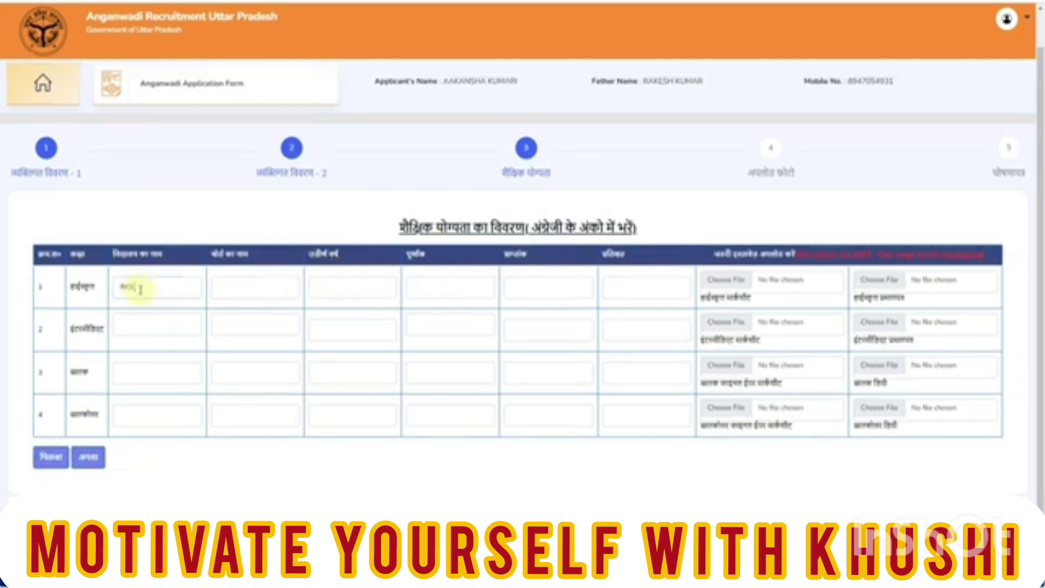
type("नियर")
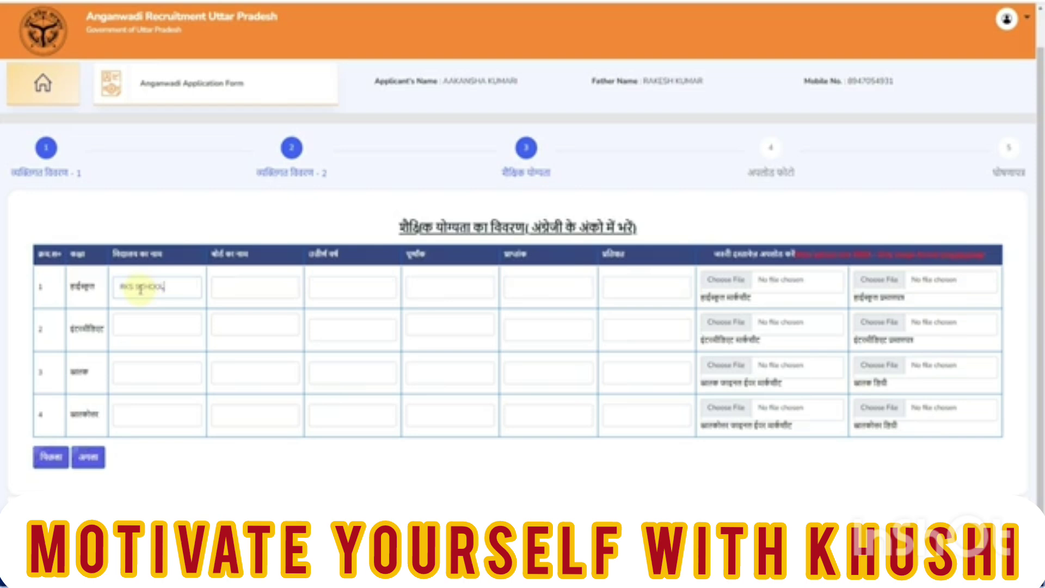
key("Tab")
type("UP BOARD")
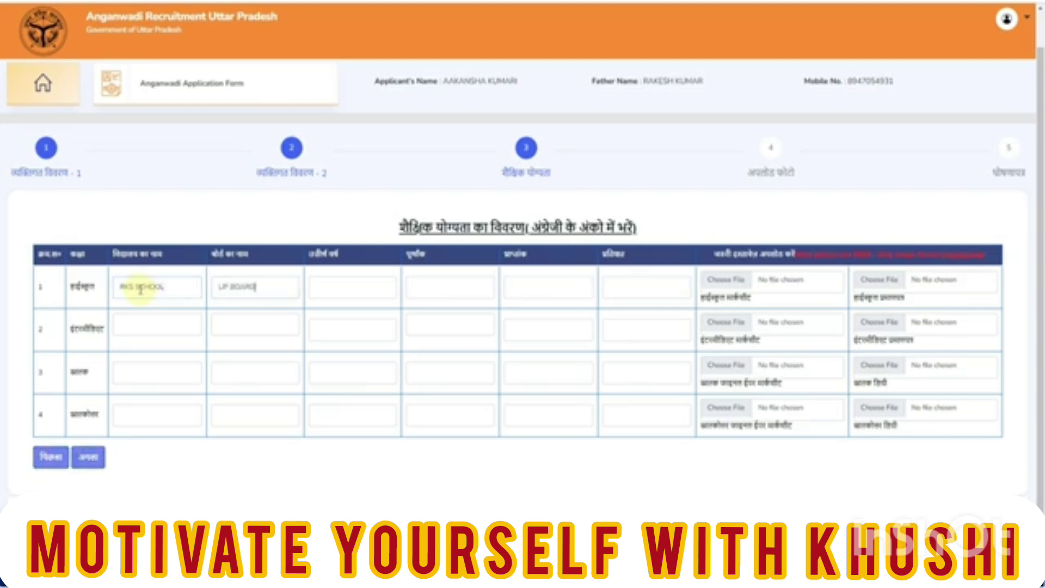
key("Tab")
type("2008")
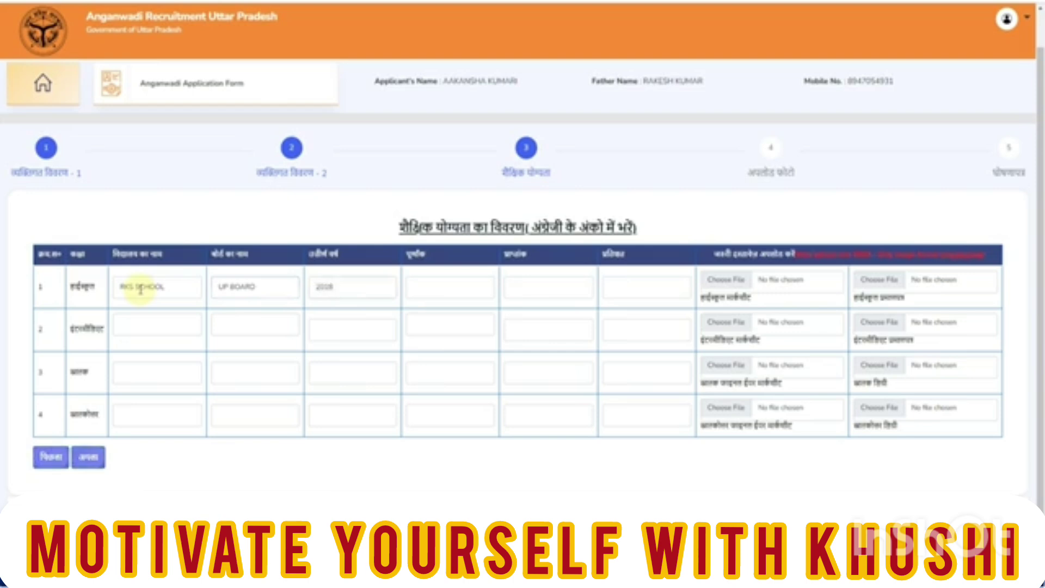
key("Tab")
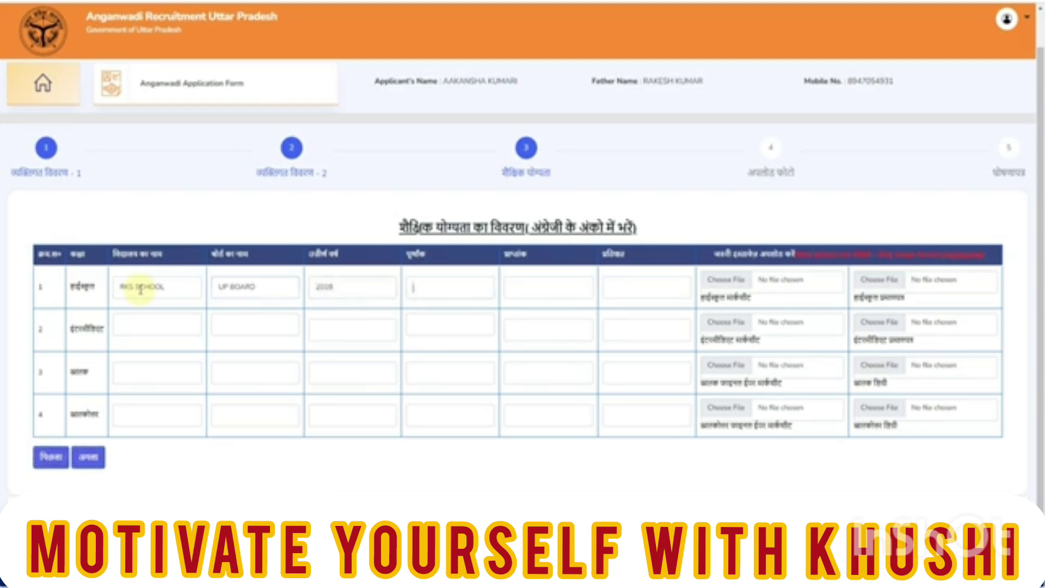
type("6")
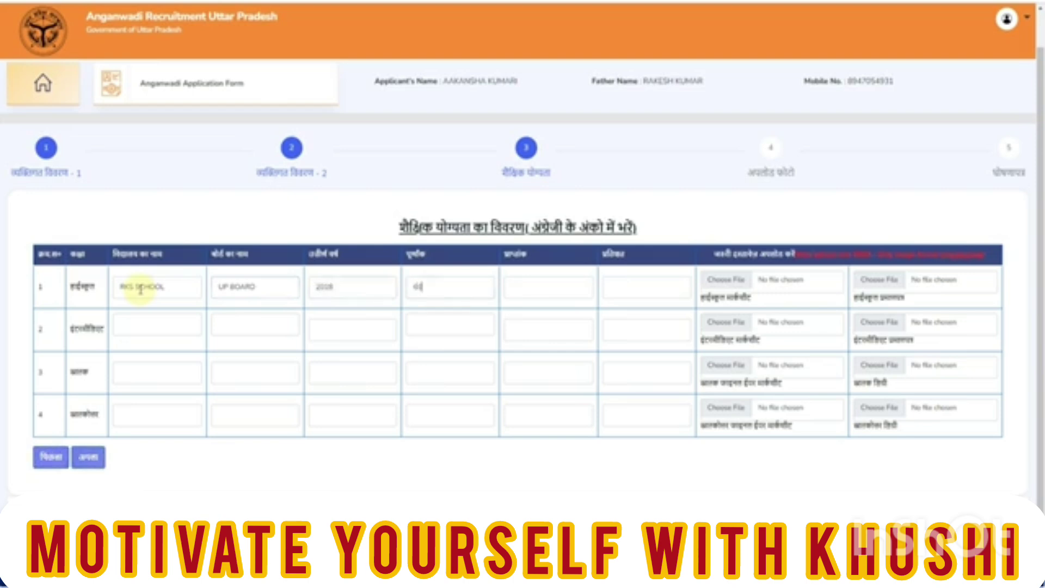